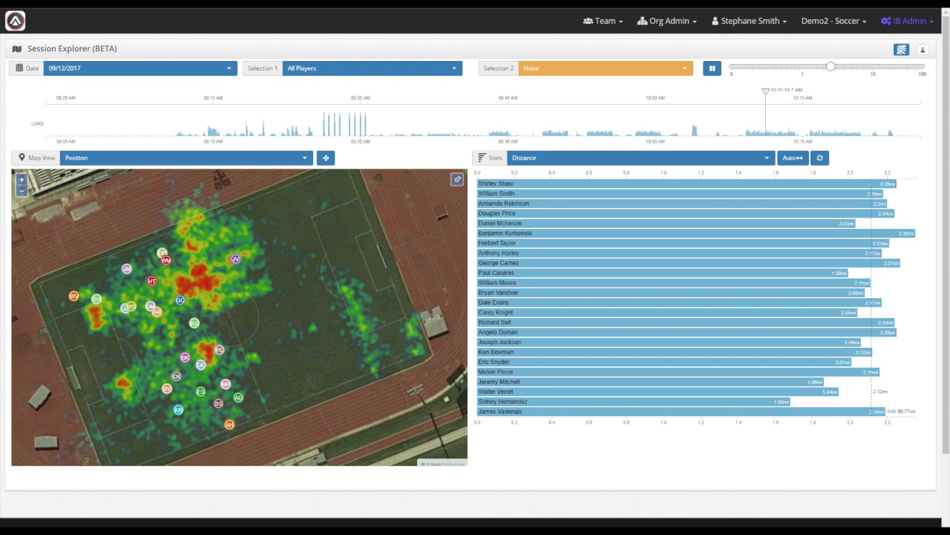
- Pause the playback and rotate and zoom the map so the whole soccer field lies horizontally in view
left_click(712, 71)
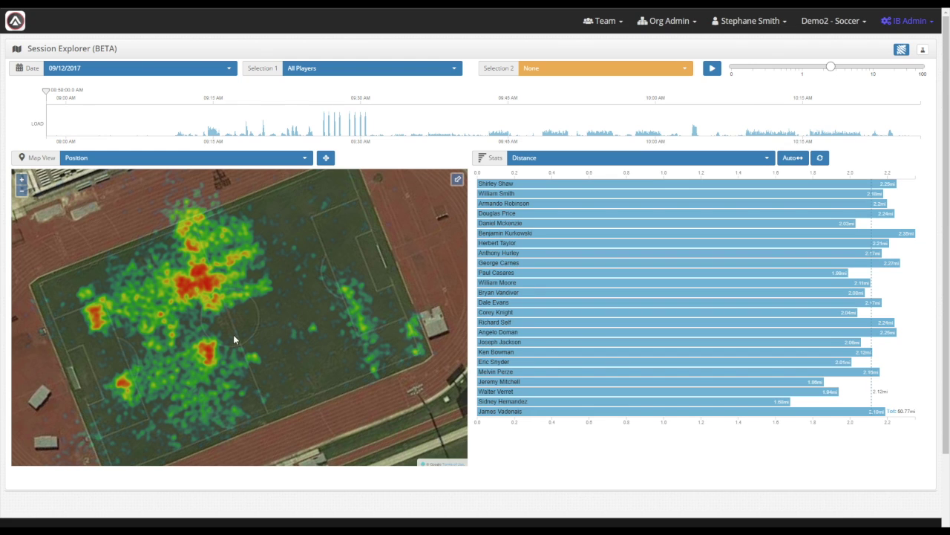
left_click(22, 181)
left_click(21, 183)
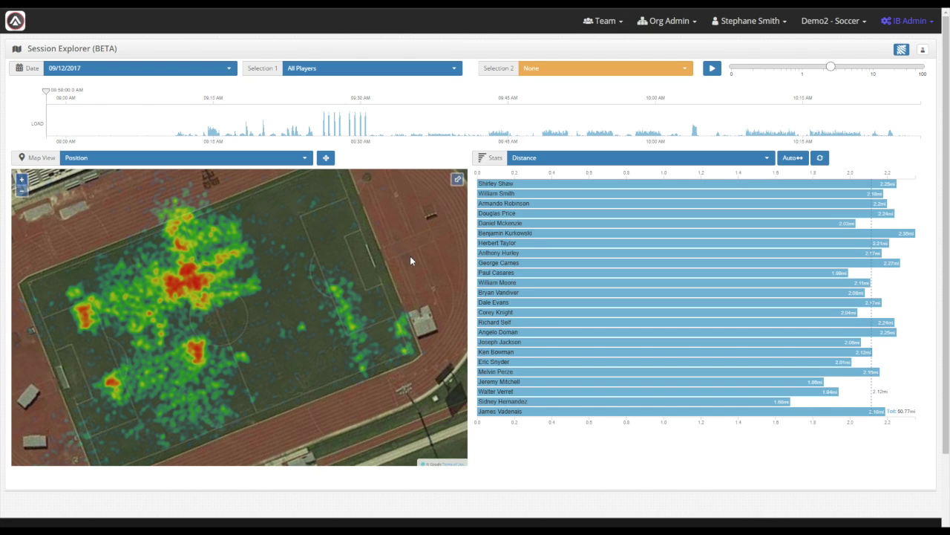
scroll(412, 261, "up", 2)
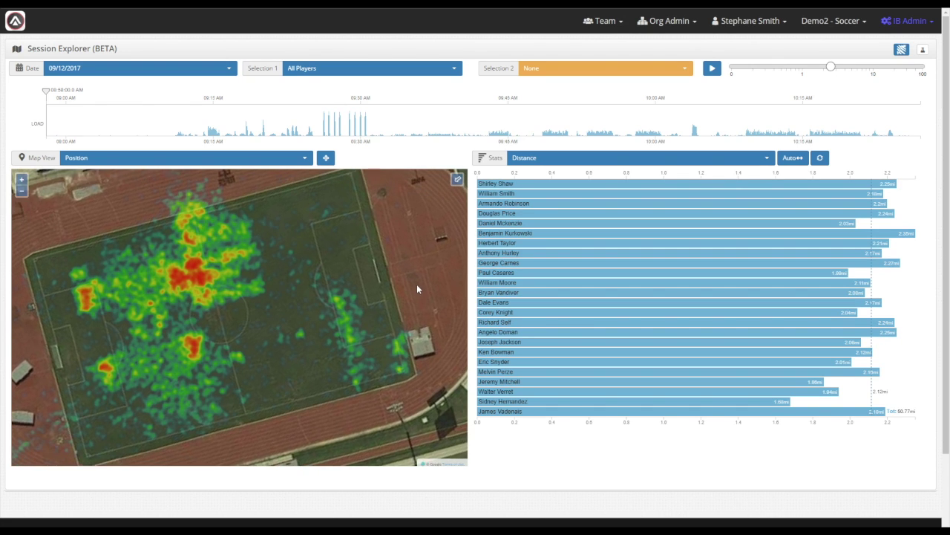
left_click_drag(416, 300, 289, 324)
scroll(208, 308, "up", 1)
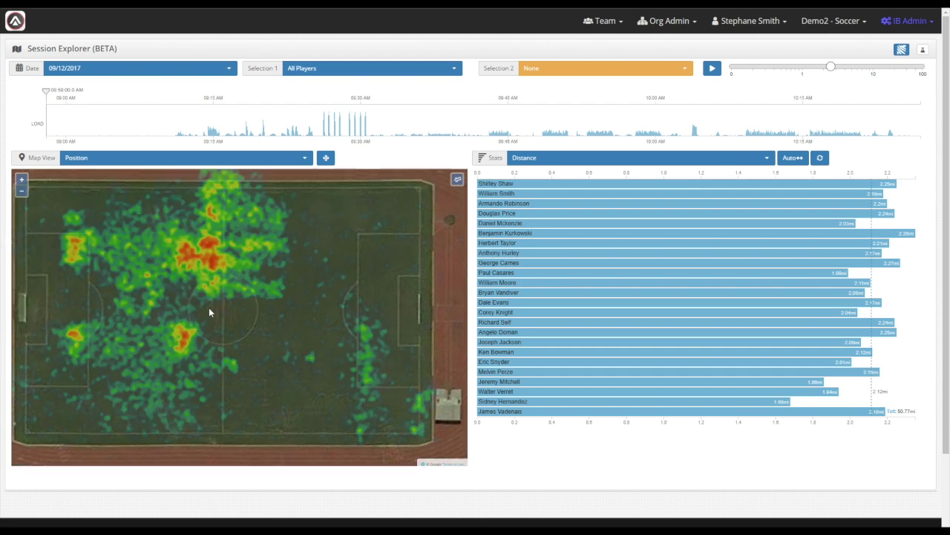
left_click_drag(263, 314, 271, 316)
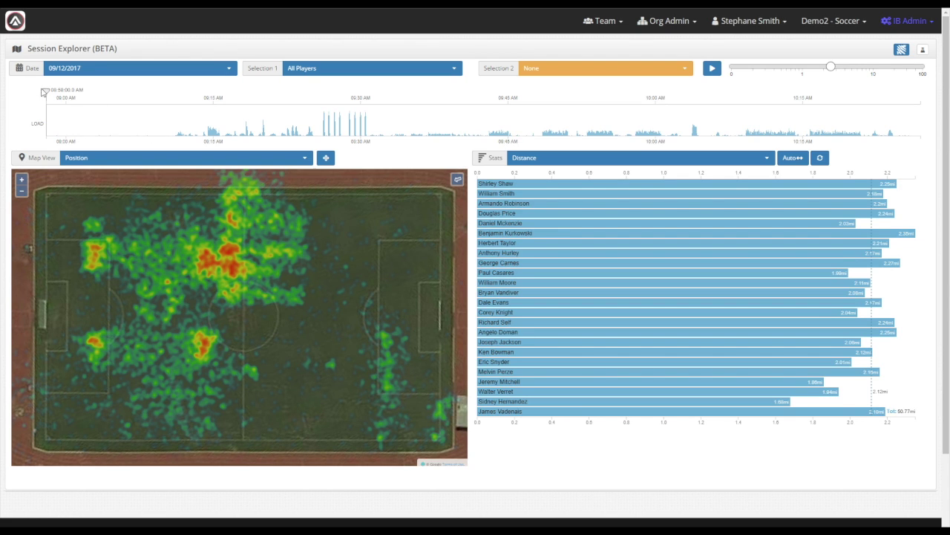
- Move the playhead to 09:23:14 AM and select the period from 09:18:20.9 to 09:23:41.2 AM on the load timeline
left_click_drag(45, 90, 103, 91)
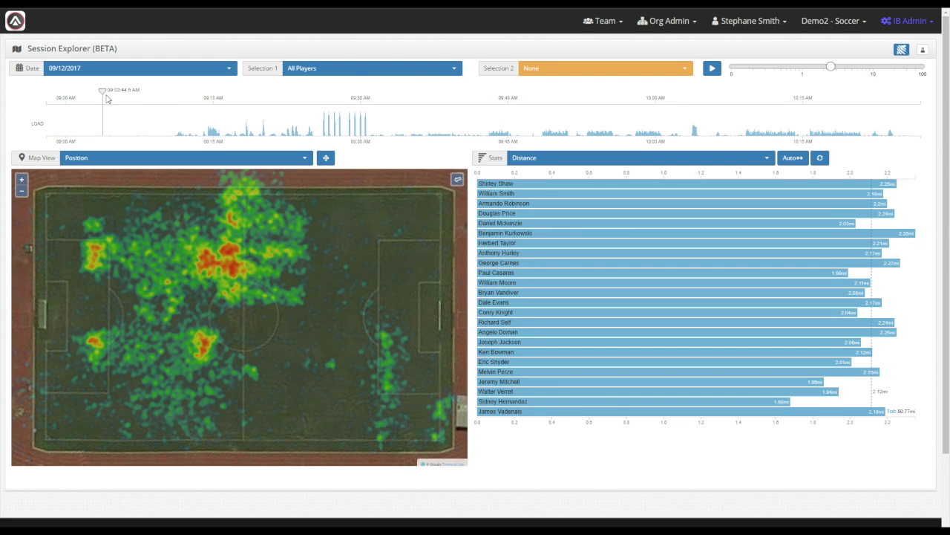
left_click_drag(103, 90, 294, 99)
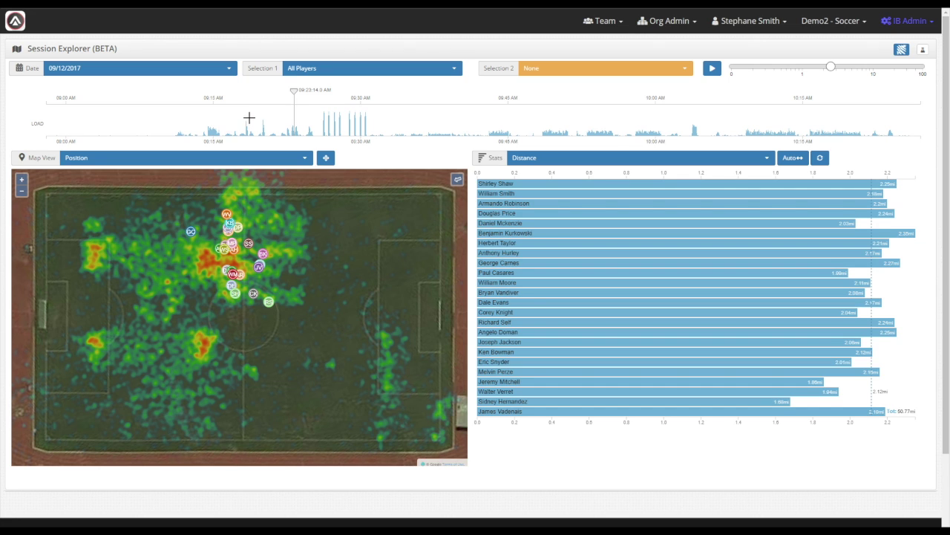
left_click_drag(245, 116, 298, 115)
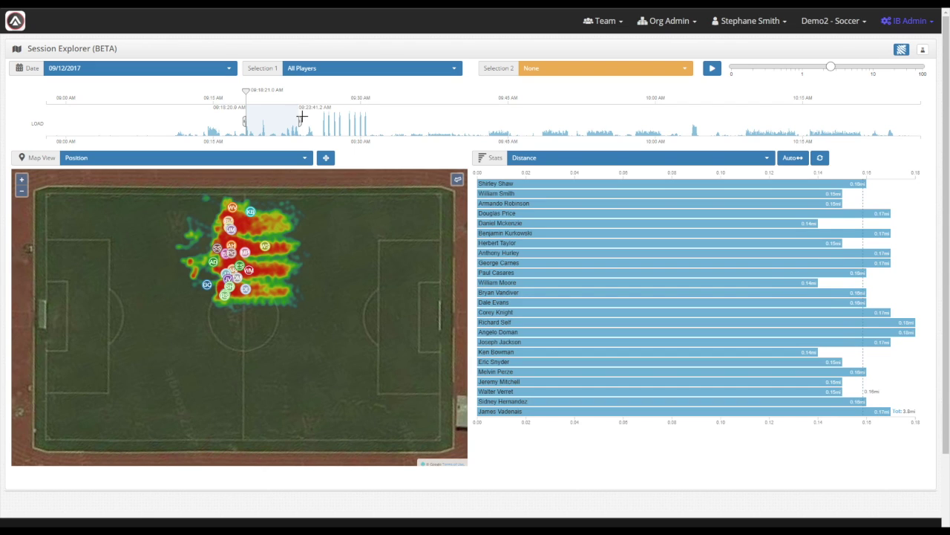
- Set the map view to None to hide the heatmap and look at the player markers up close on the field
left_click(130, 157)
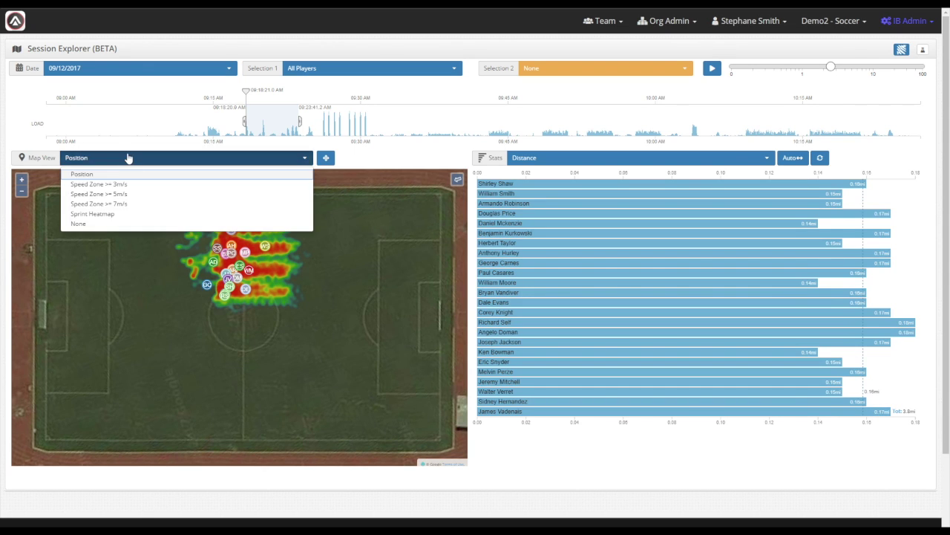
left_click(79, 223)
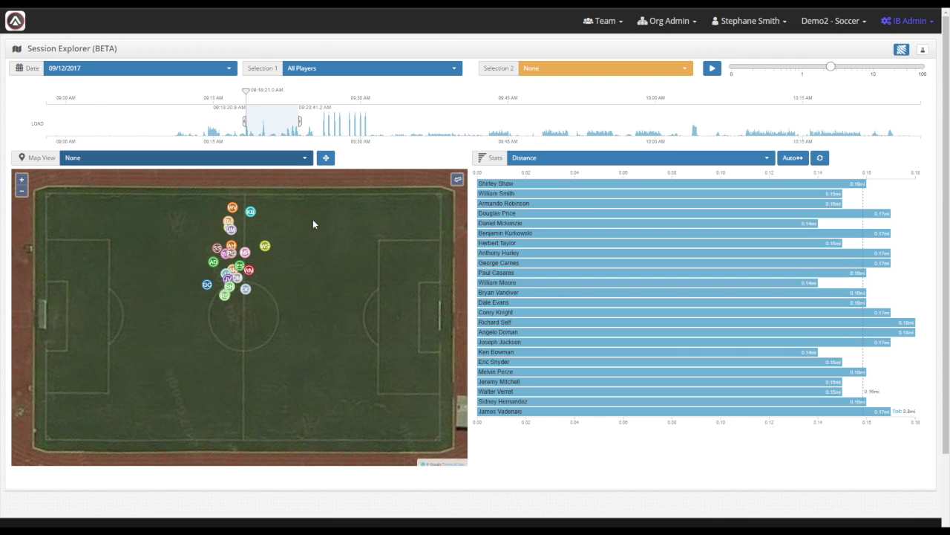
scroll(245, 236, "up", 2)
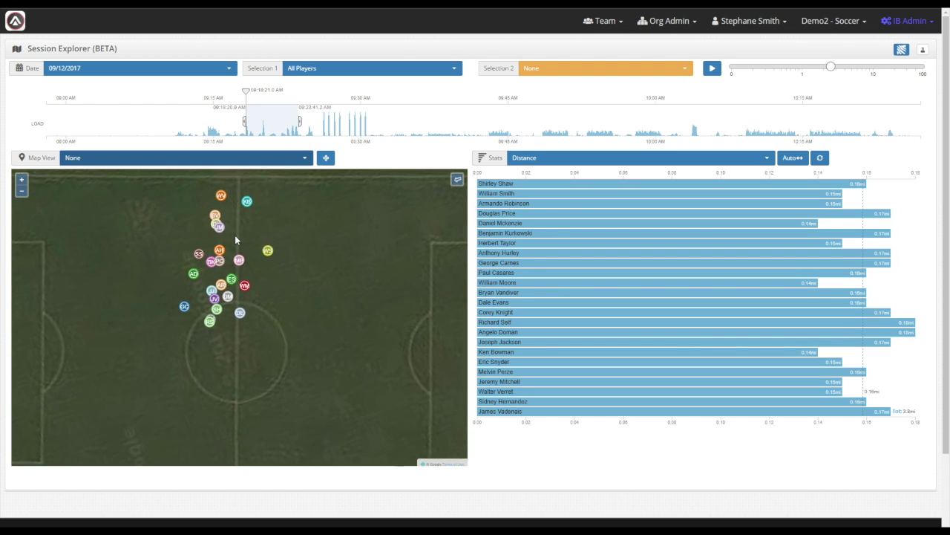
scroll(236, 237, "up", 1)
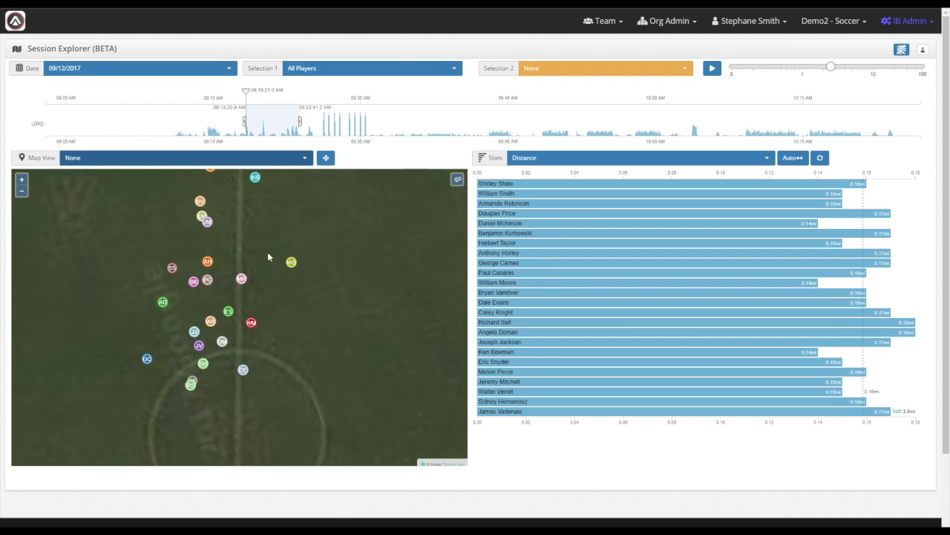
scroll(323, 266, "down", 1)
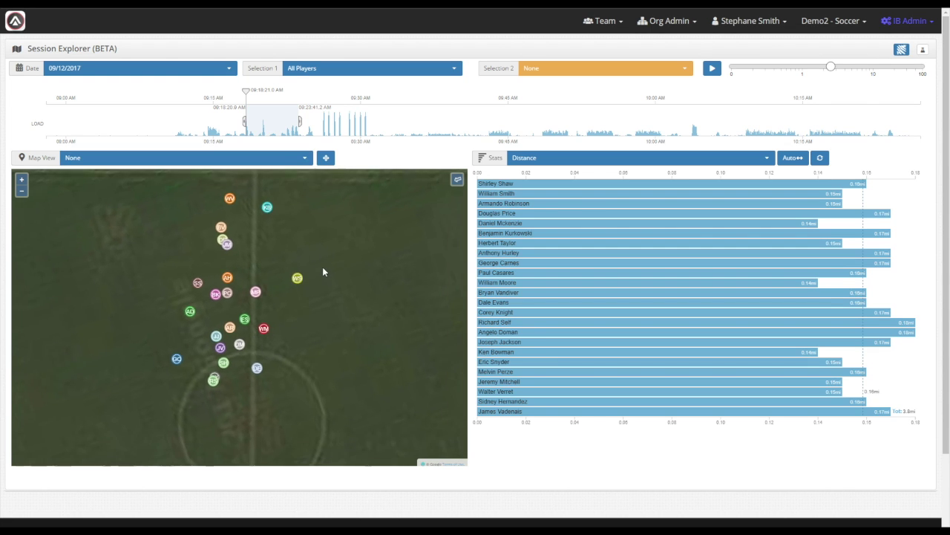
scroll(322, 269, "down", 1)
left_click_drag(346, 311, 298, 276)
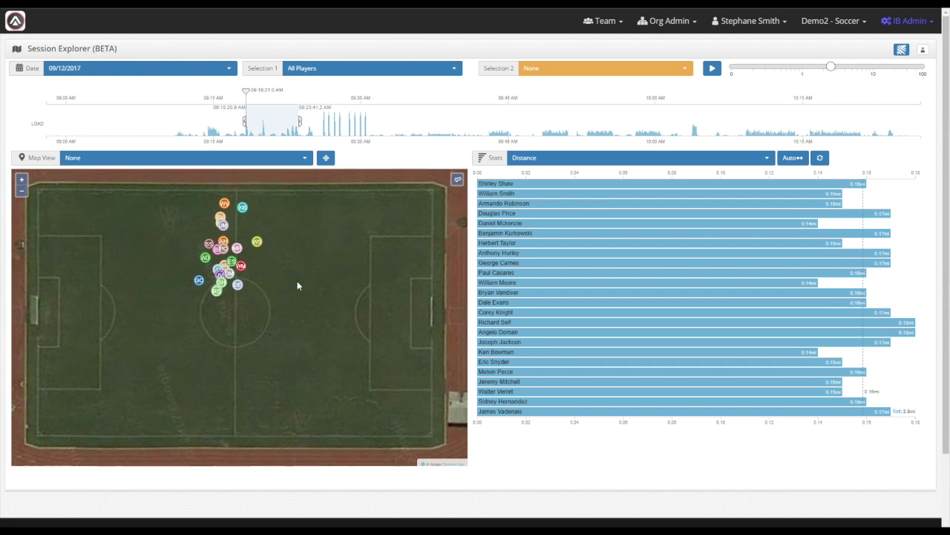
- Play back the selected period, trying a slow speed, then 10 and 100, and finish with the playback speed at 1
left_click(713, 71)
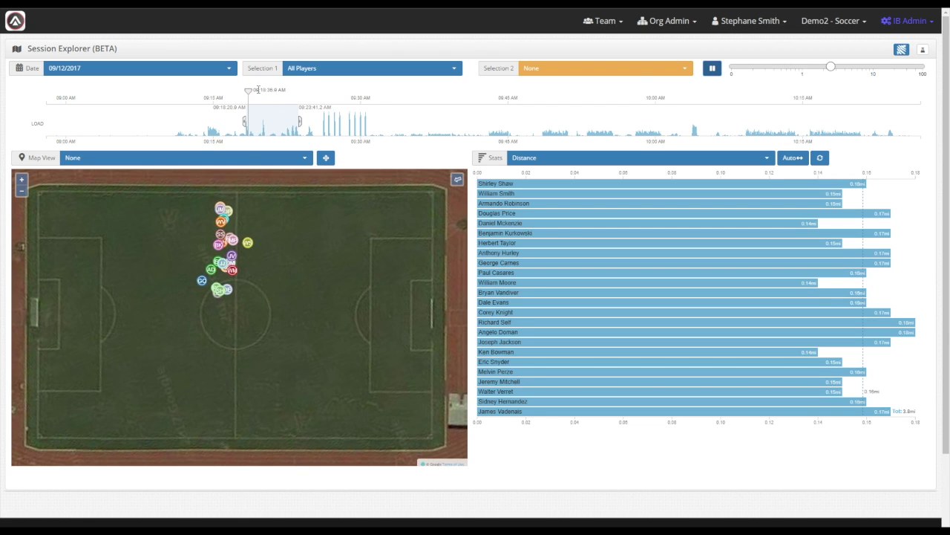
left_click_drag(831, 67, 760, 72)
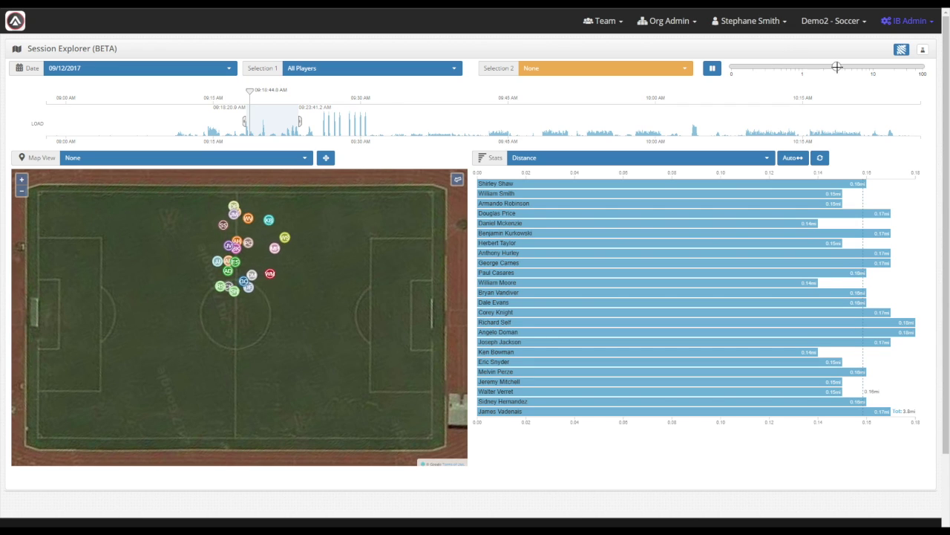
left_click_drag(851, 67, 868, 66)
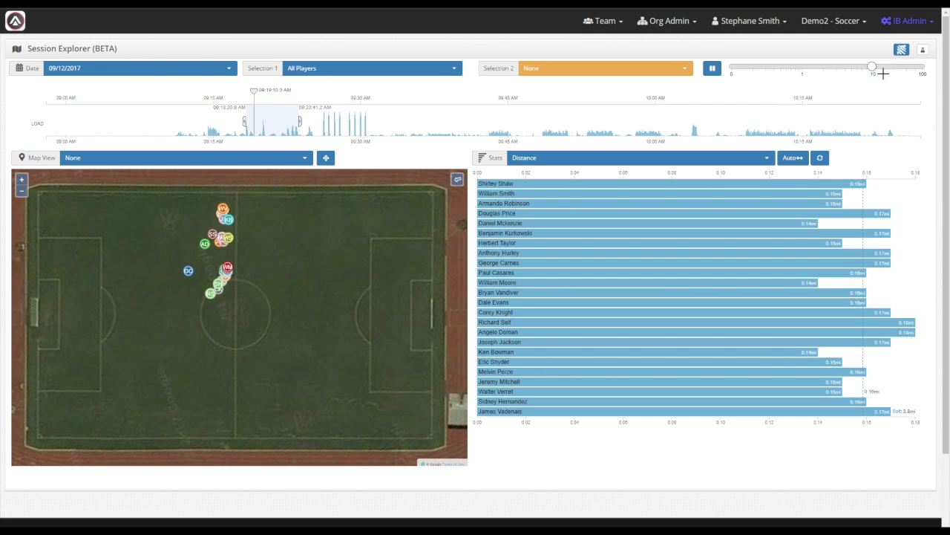
left_click_drag(874, 68, 923, 67)
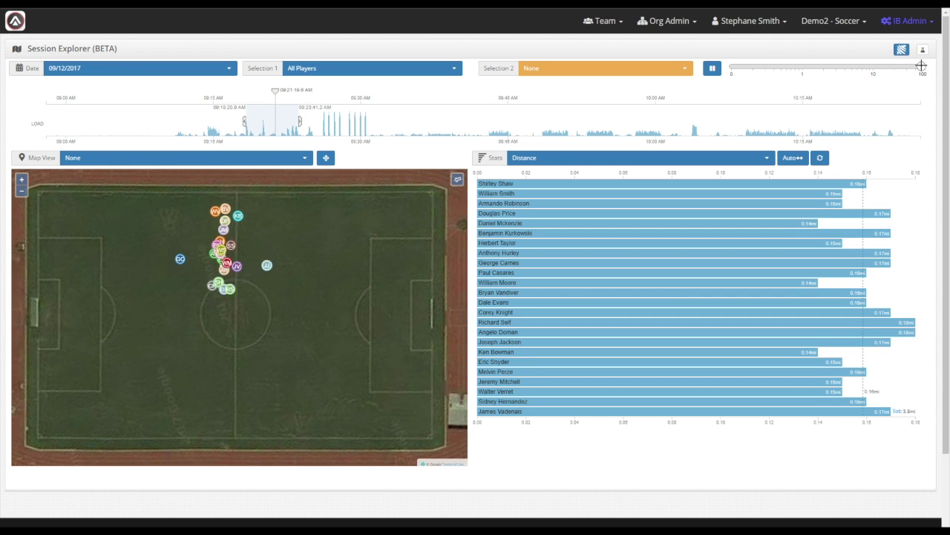
left_click_drag(922, 67, 803, 67)
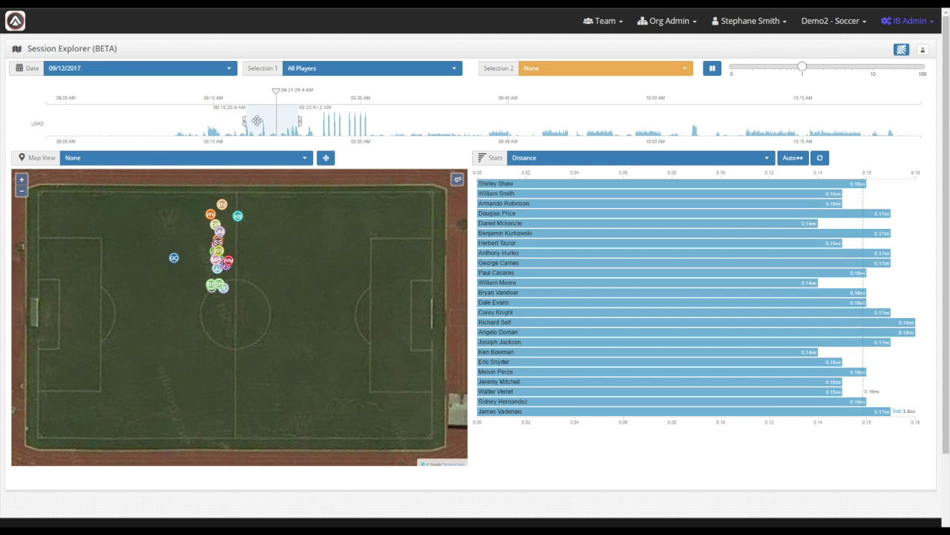
- Shift the selected time window via 09:25:57–09:31:17 AM to 10:10:04–10:15:24 AM and set the map view to Position
left_click_drag(256, 120, 356, 106)
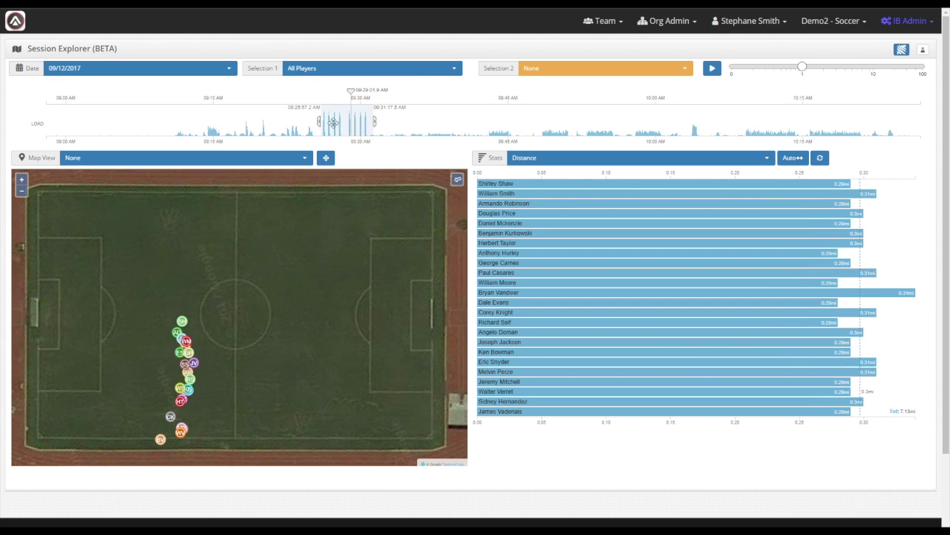
left_click_drag(334, 121, 780, 120)
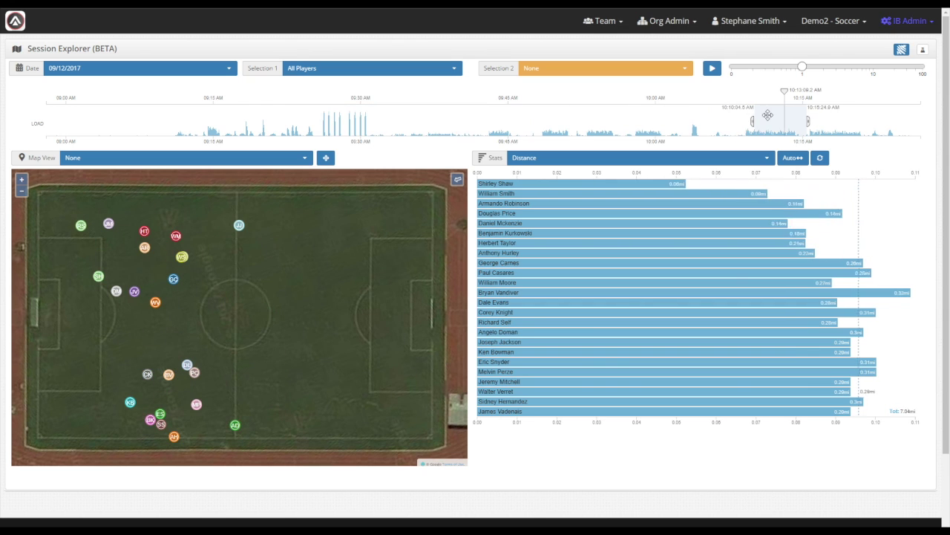
left_click(205, 157)
left_click(100, 171)
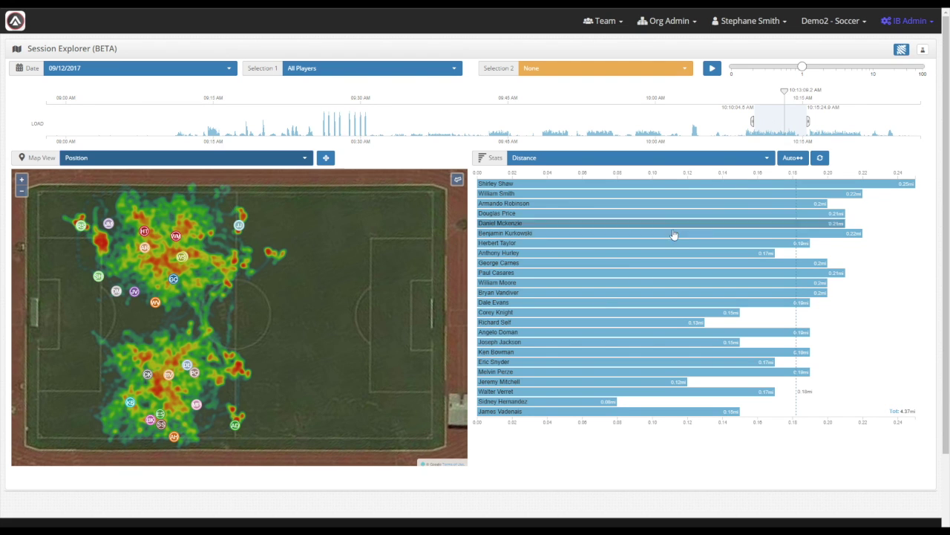
- Move the selected time window to 10:16:07–10:21:27 AM and refresh the Distance stats
left_click_drag(780, 119, 839, 116)
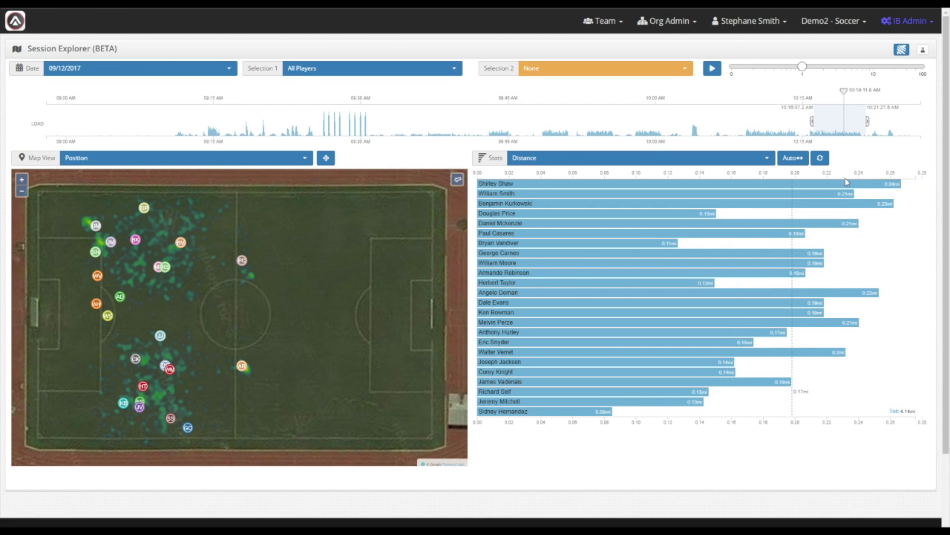
left_click(819, 158)
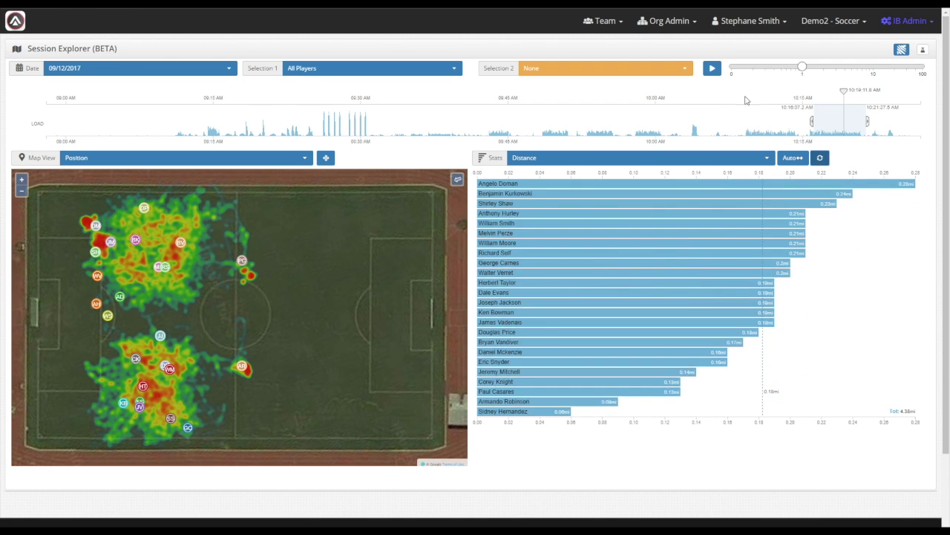
- Play back the players' movements within the selected window and raise the playback speed to about 3
left_click(712, 68)
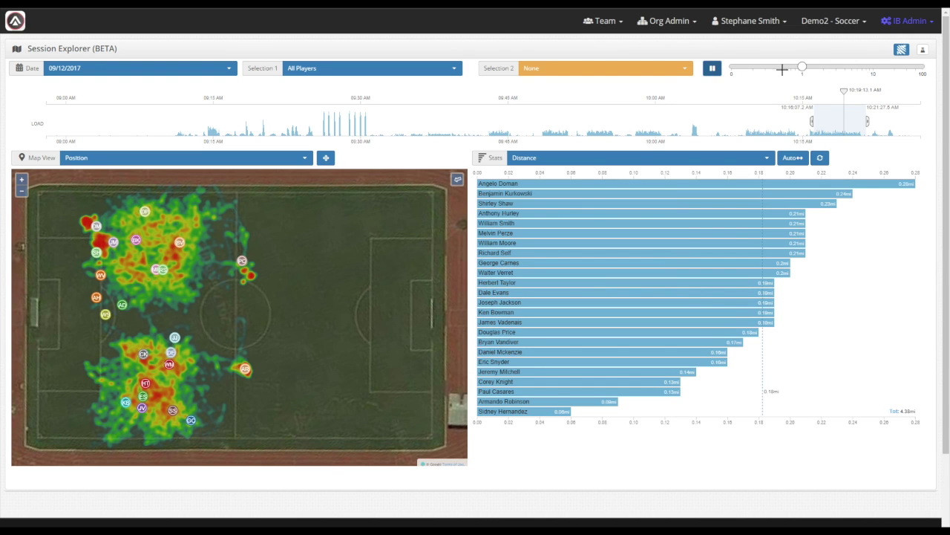
left_click_drag(802, 66, 839, 66)
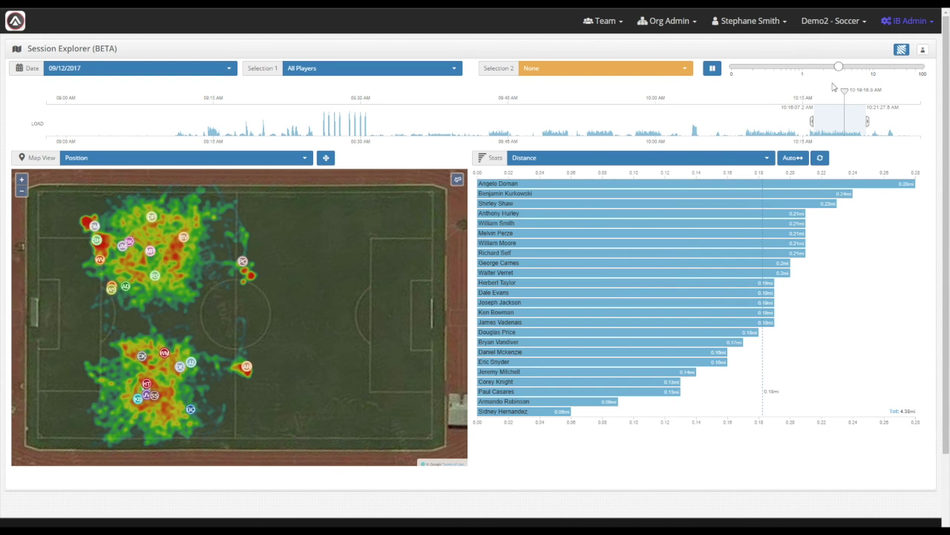